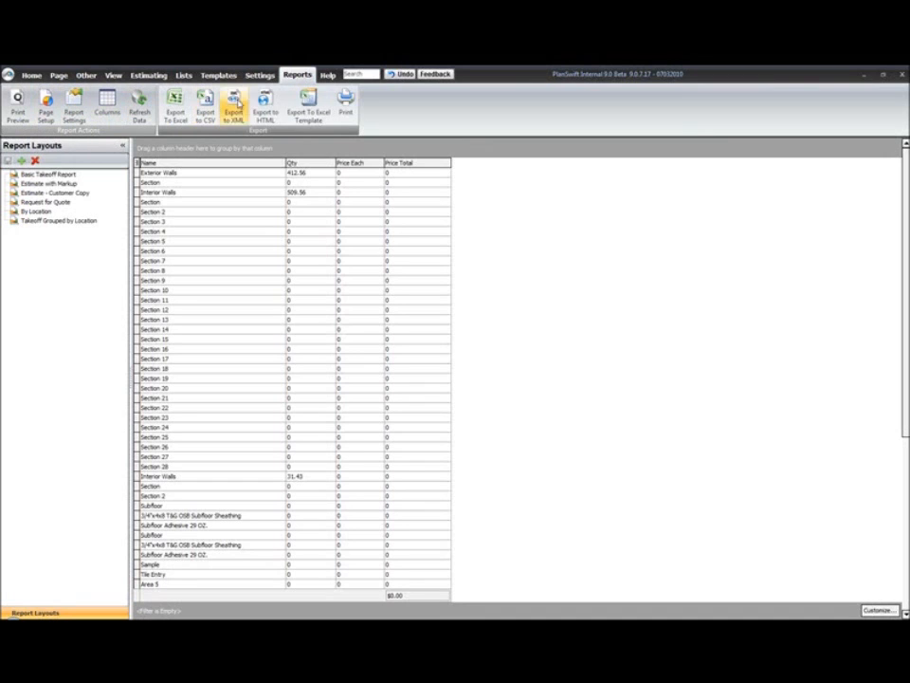
# Switch to the Help ribbon to show PlanSwift's Online Help start page.
pyautogui.click(328, 76)
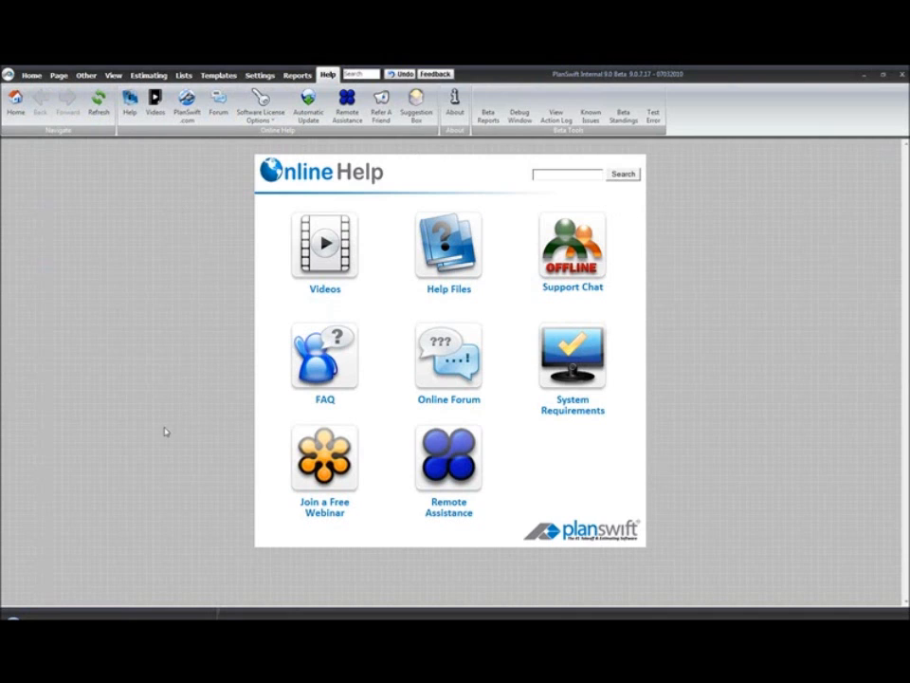
# Preview the free webinar calendar and Remote Assistance page, then open the Help Files categories.
pyautogui.click(328, 476)
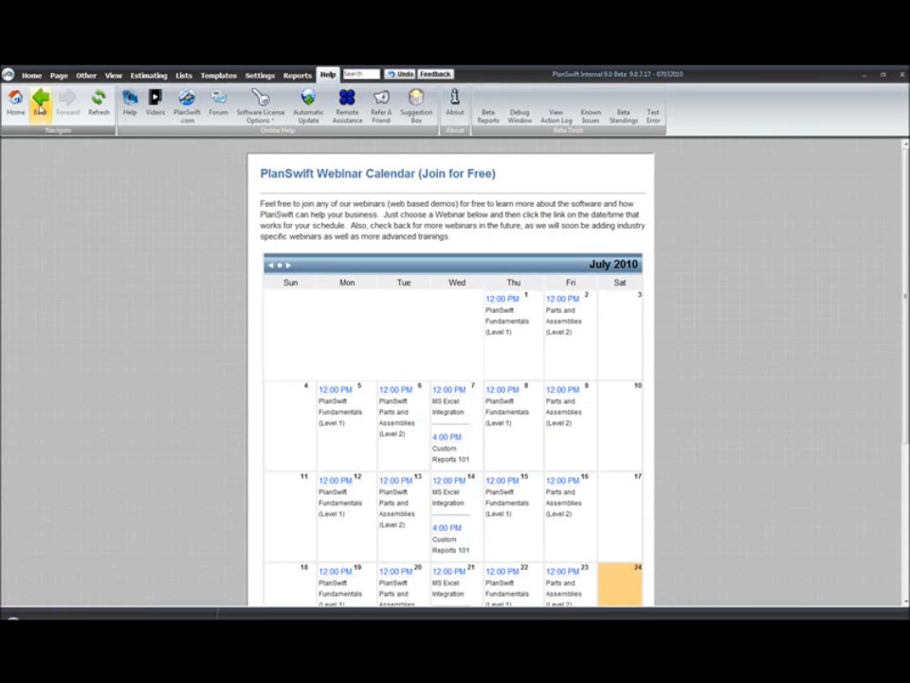
pyautogui.click(40, 106)
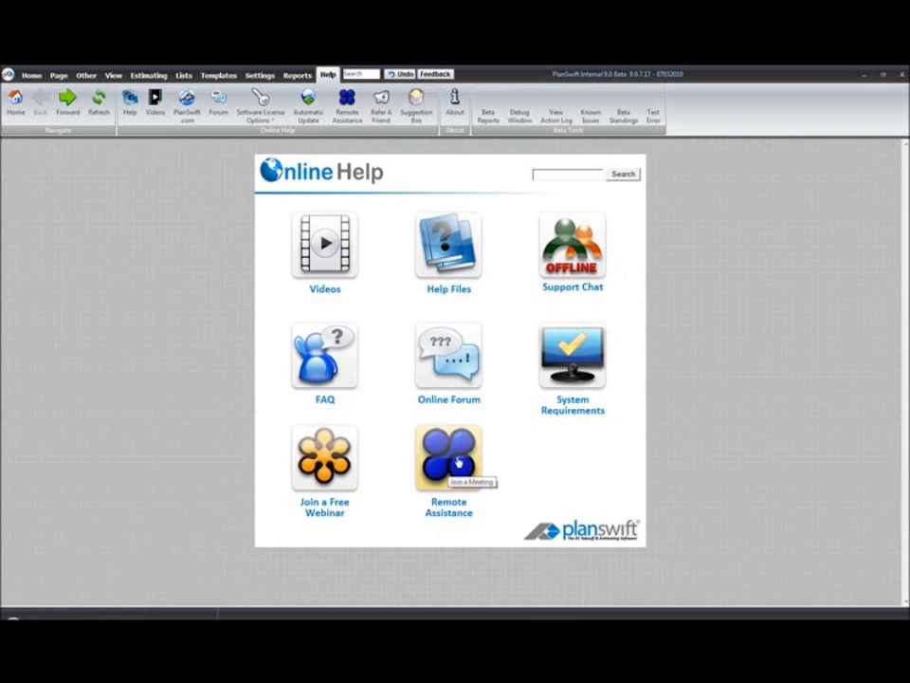
pyautogui.click(458, 462)
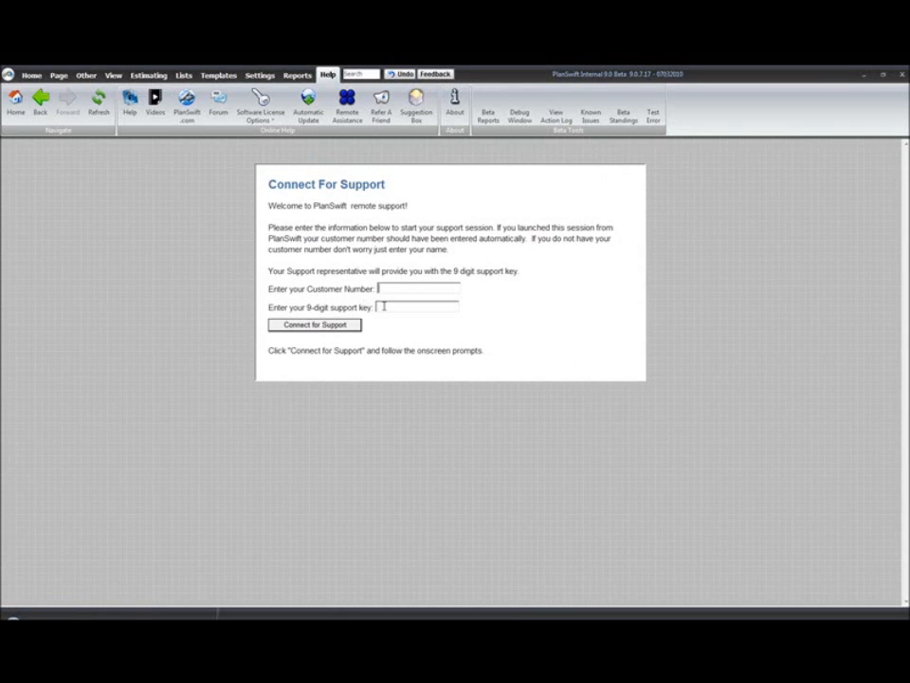
pyautogui.click(41, 100)
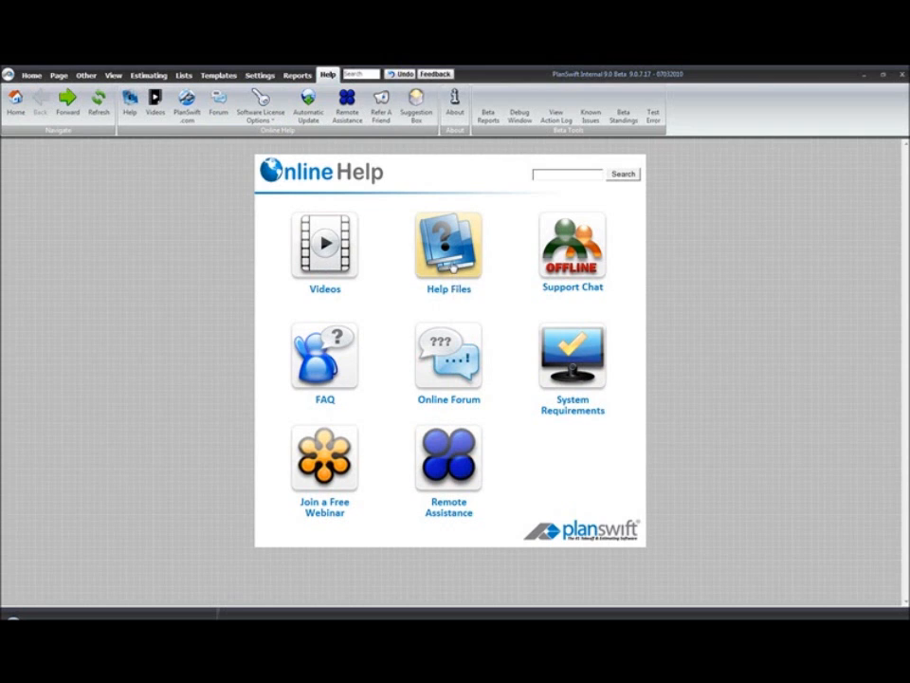
pyautogui.click(452, 269)
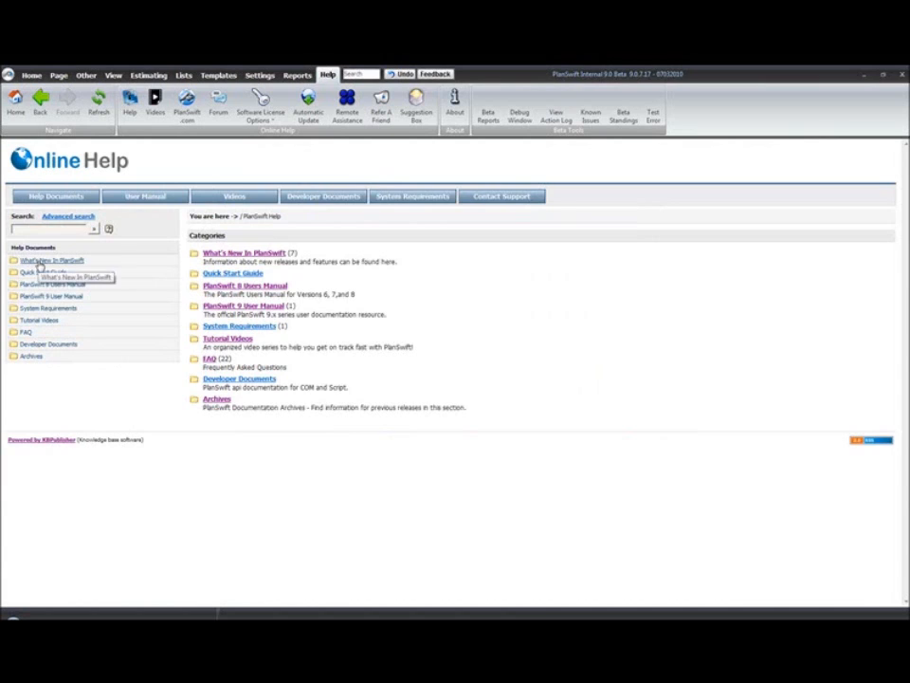
# Browse Tutorial Videos and Developer Documents, expanding COM Object Model and Scripting, then return Home.
pyautogui.click(40, 322)
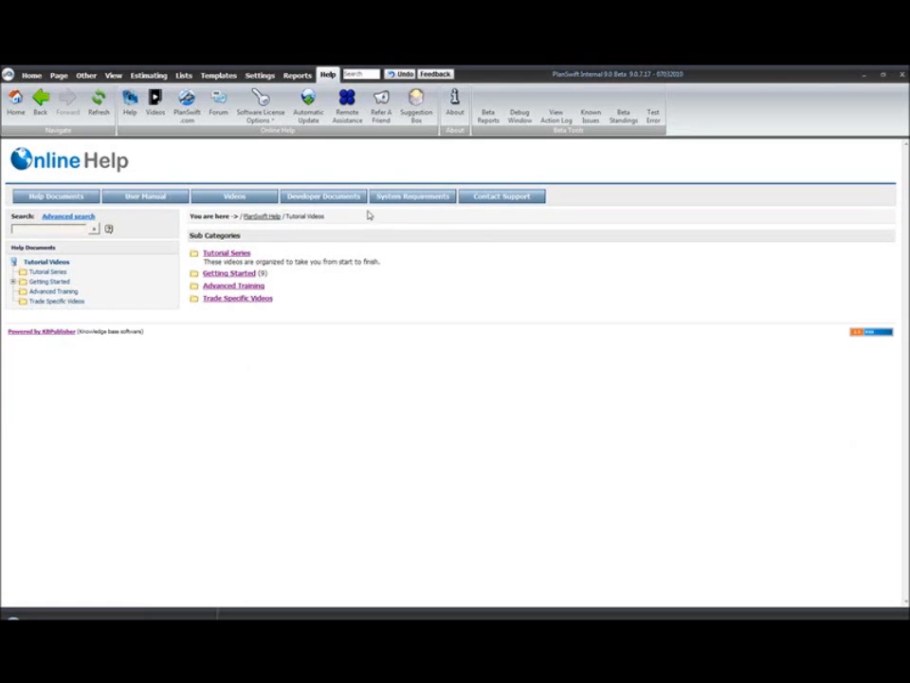
pyautogui.click(334, 203)
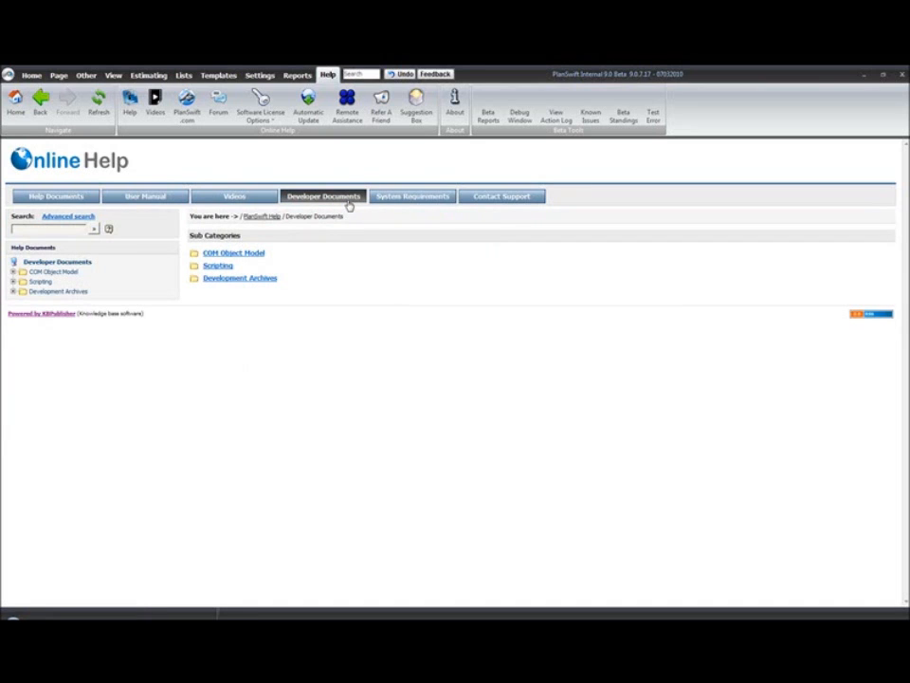
pyautogui.click(13, 272)
pyautogui.click(13, 291)
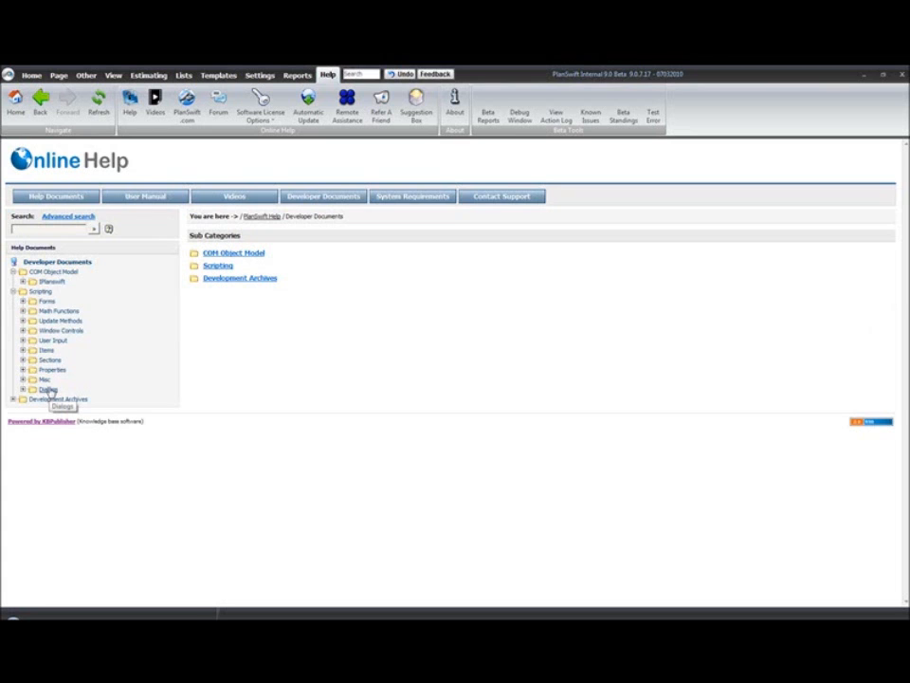
pyautogui.click(15, 102)
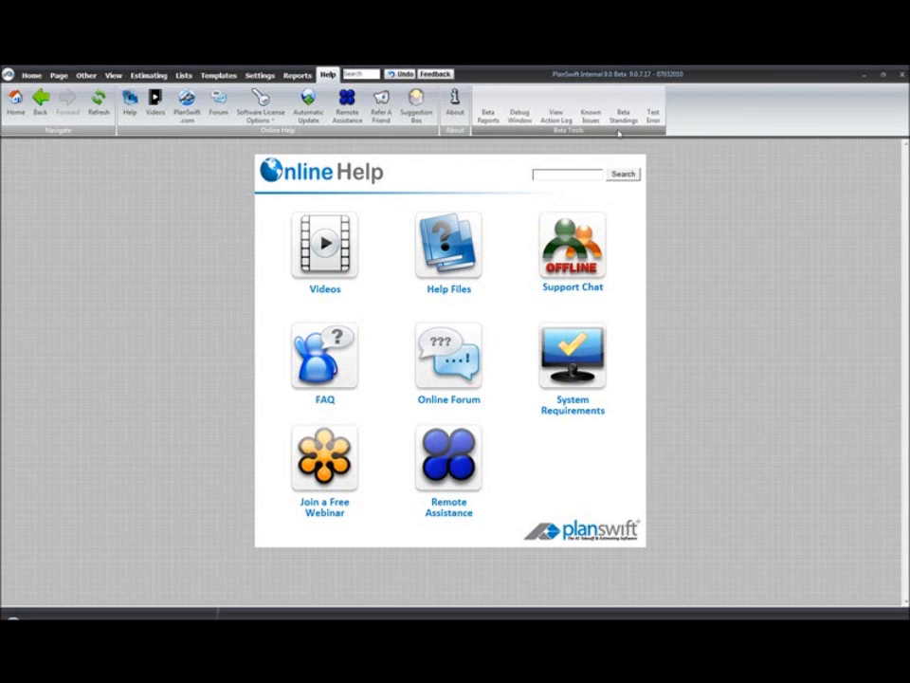
# Check the About box version (Internal Beta 9.0.7.17), then close it.
pyautogui.click(452, 110)
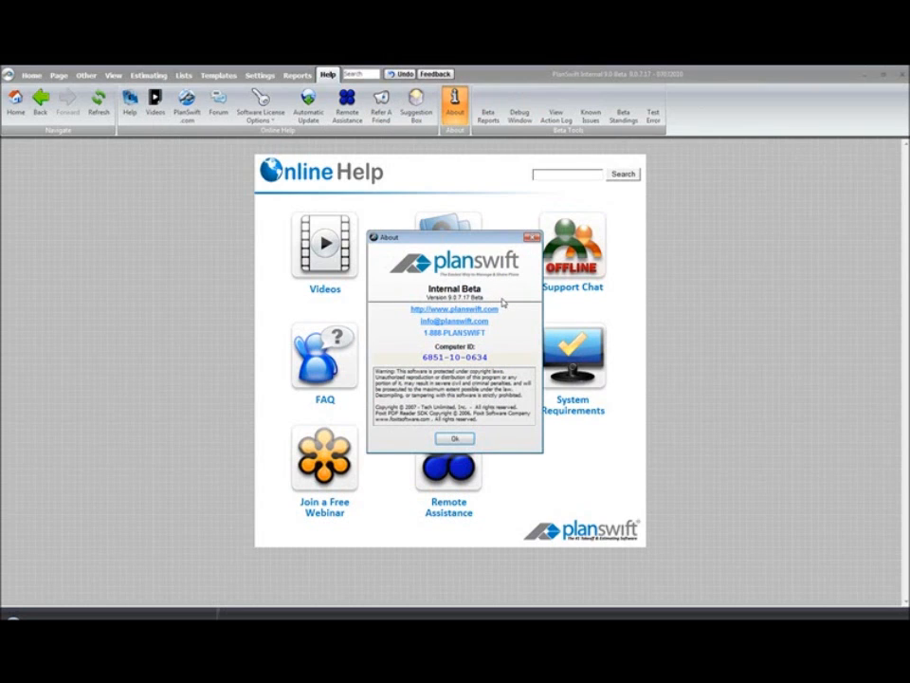
pyautogui.click(533, 236)
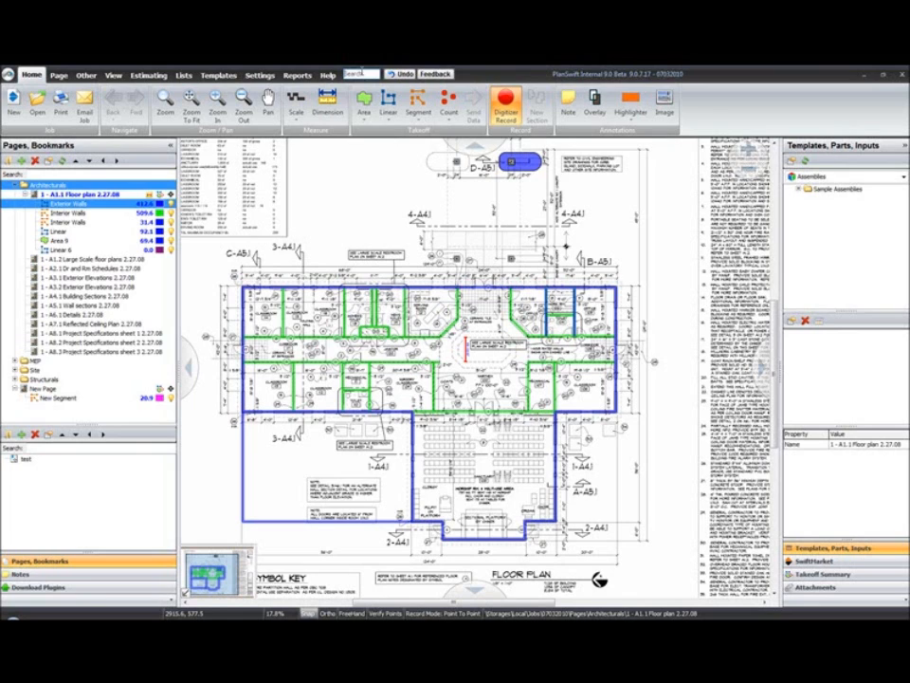
pyautogui.write('inte')
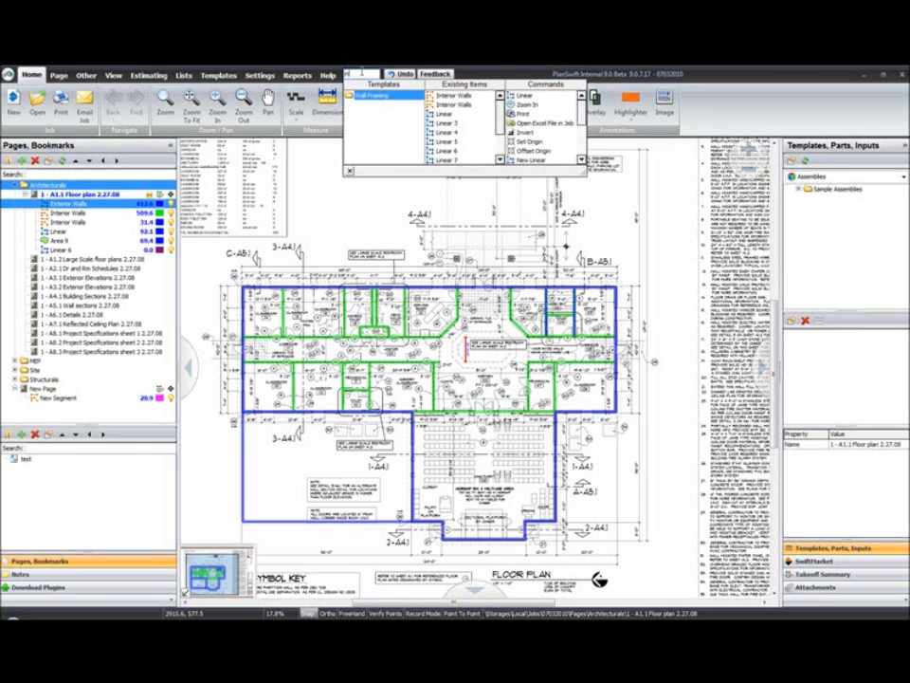
pyautogui.write('rior')
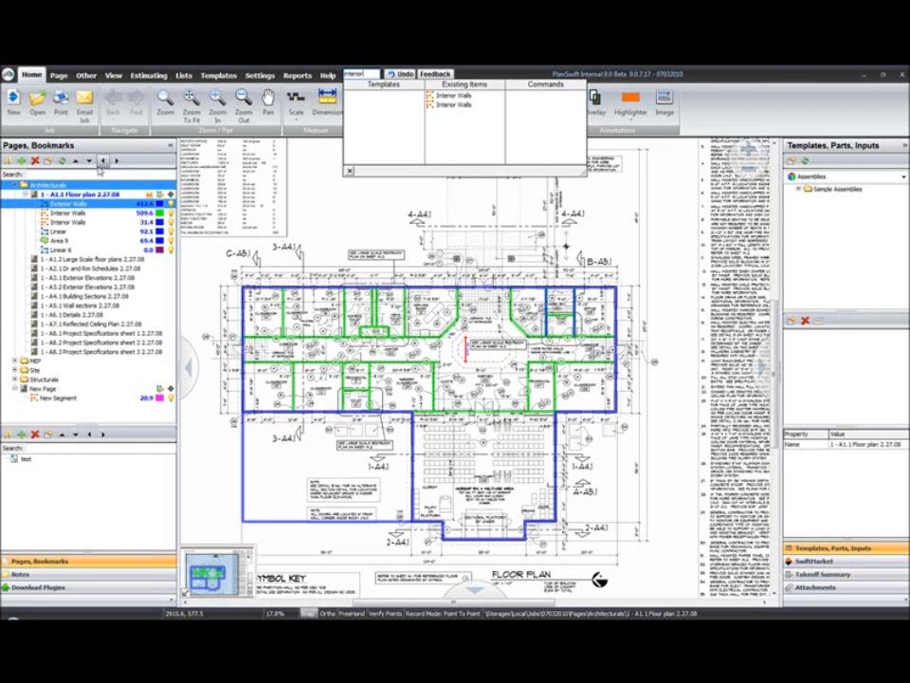
pyautogui.click(96, 149)
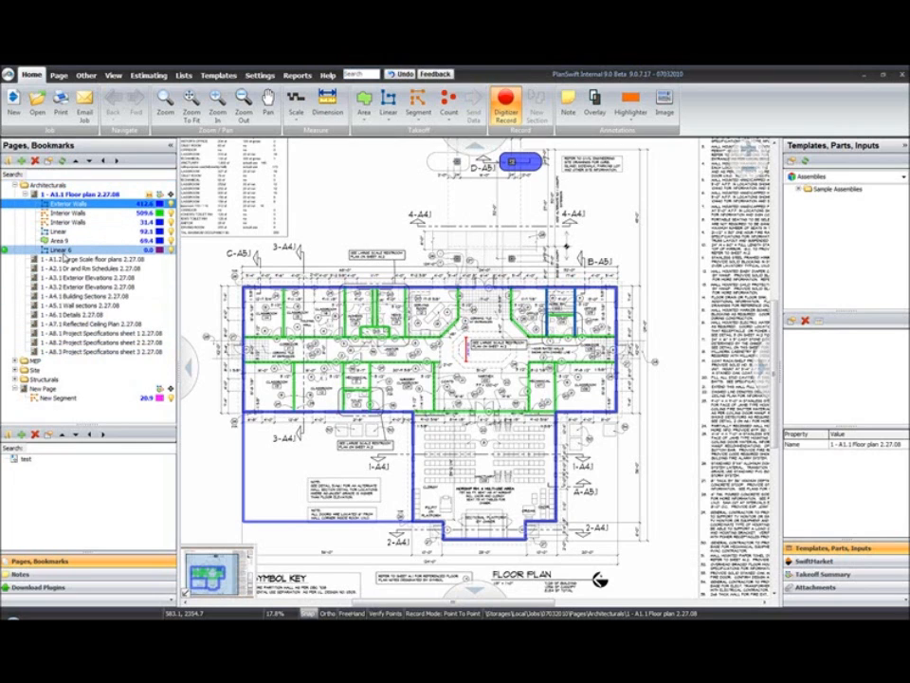
pyautogui.keyDown('shift'); pyautogui.click(62, 251); pyautogui.keyUp('shift')
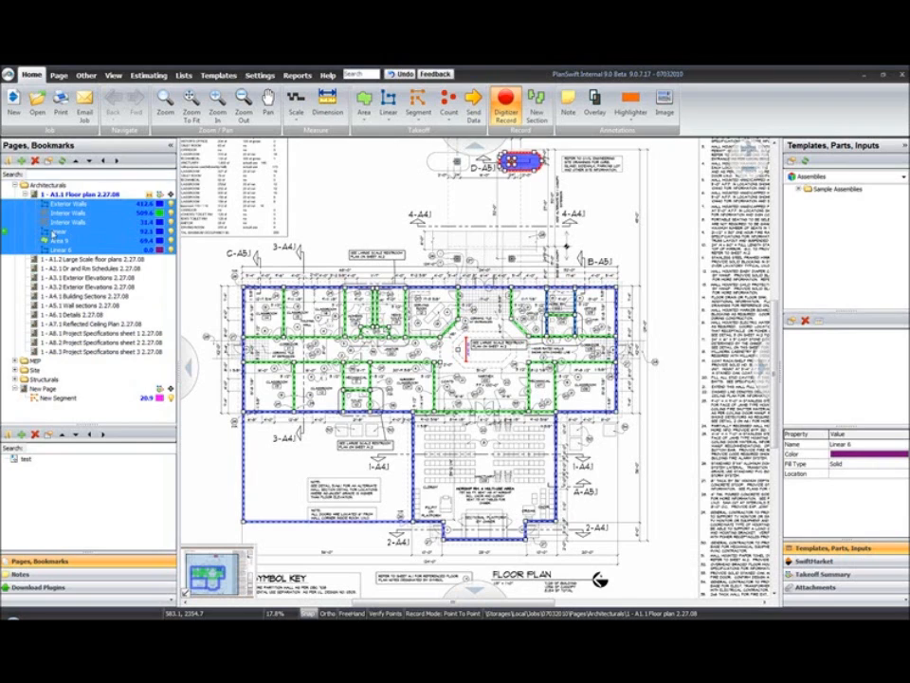
pyautogui.click(124, 231)
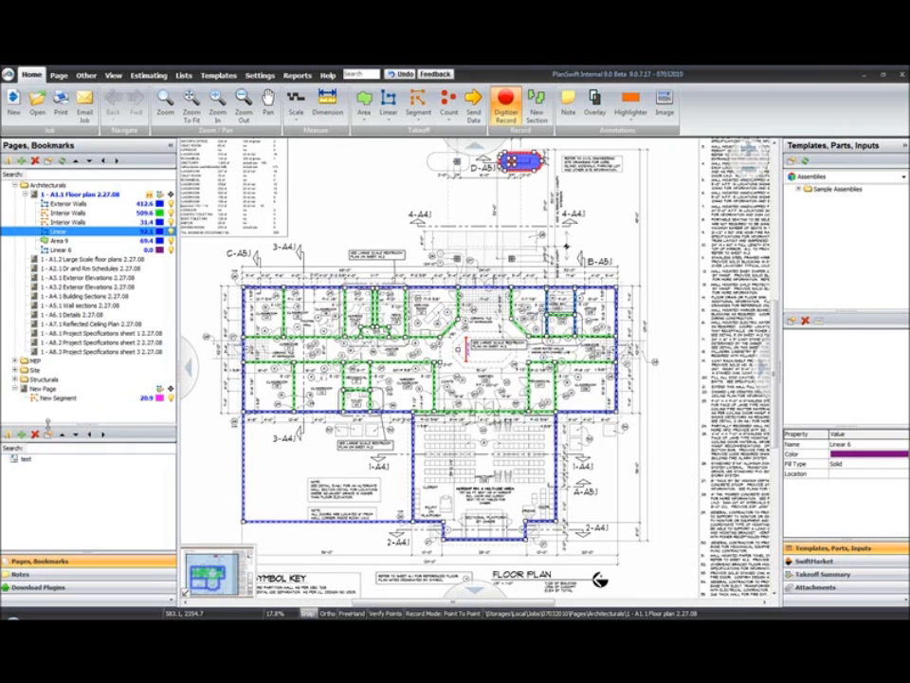
pyautogui.click(41, 461)
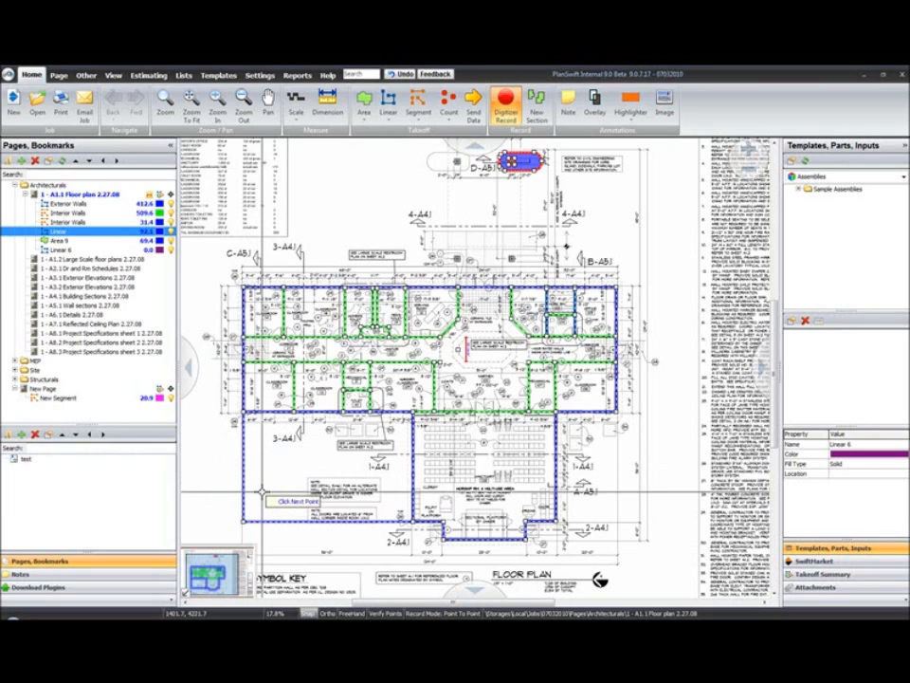
# Show the job notes and read the existing New Note, then return to the pages list.
pyautogui.click(62, 574)
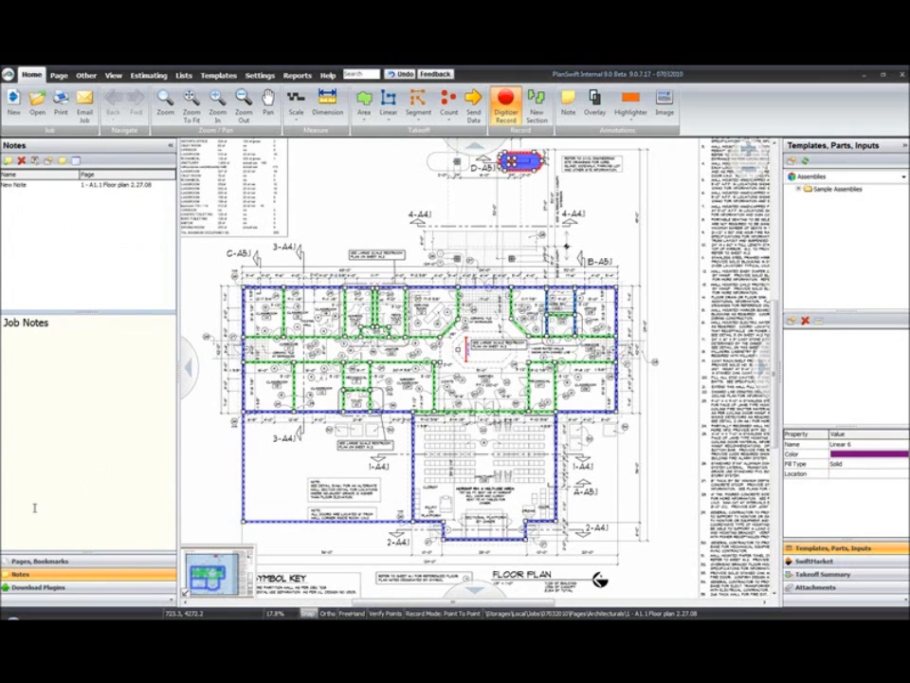
pyautogui.click(25, 192)
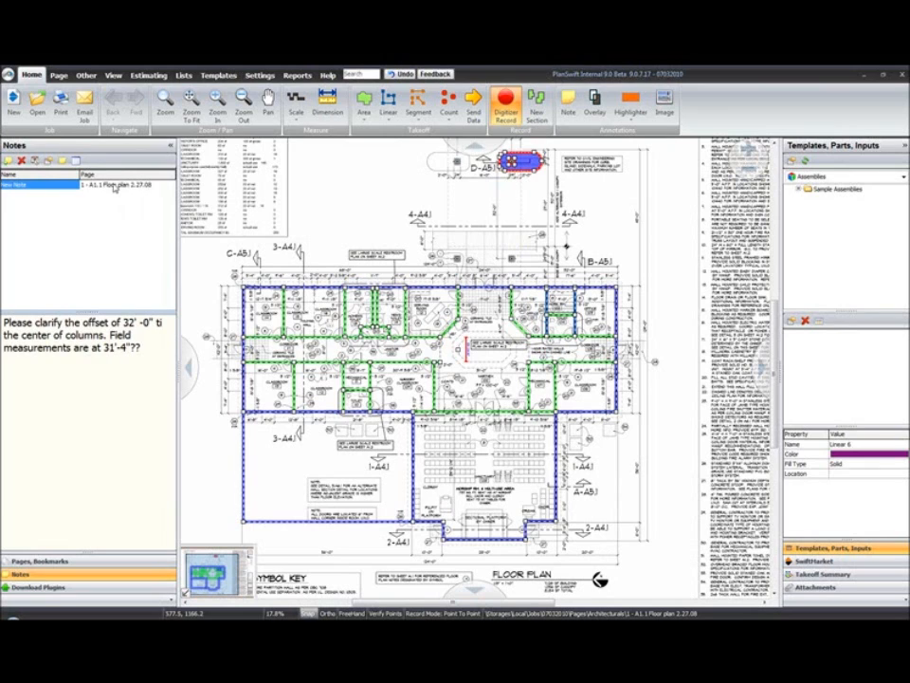
pyautogui.click(63, 567)
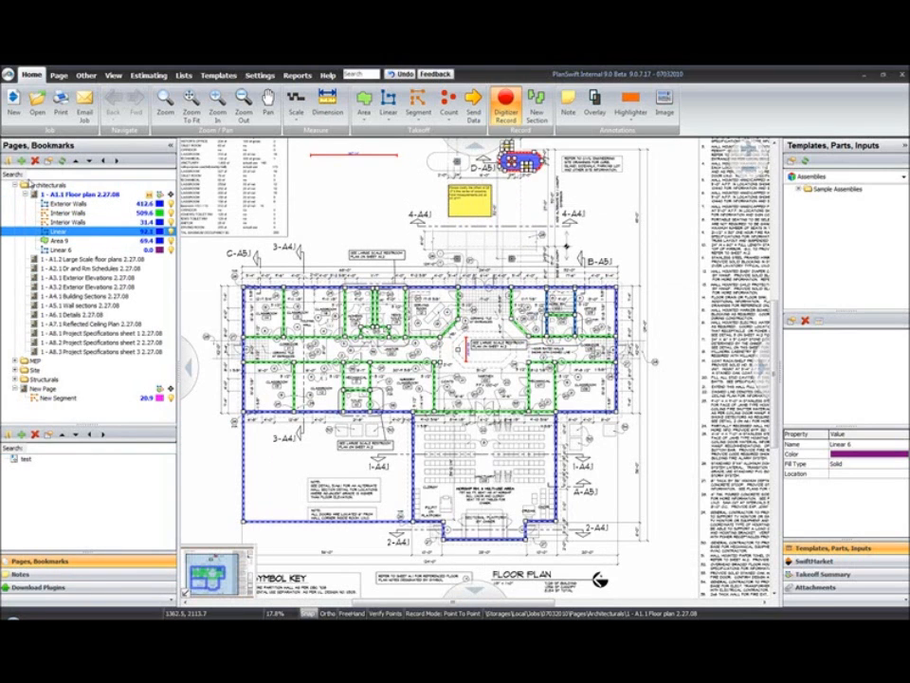
# Add a note 'Some Info' with lines 'sdfvav' and 'sbsfgbs' plus a date stamp, then show Download Plugins.
pyautogui.click(67, 578)
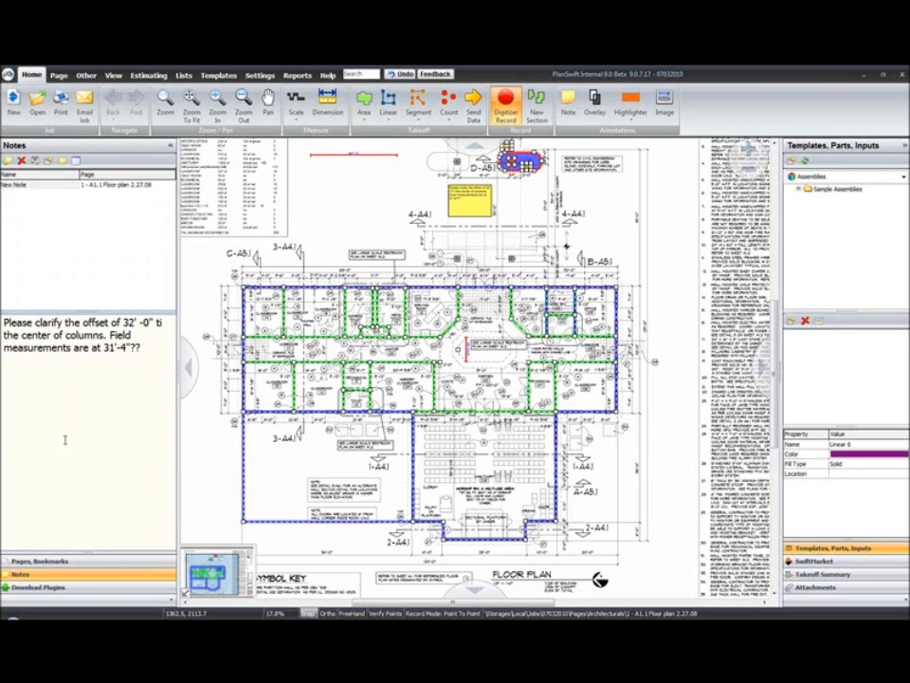
pyautogui.click(9, 160)
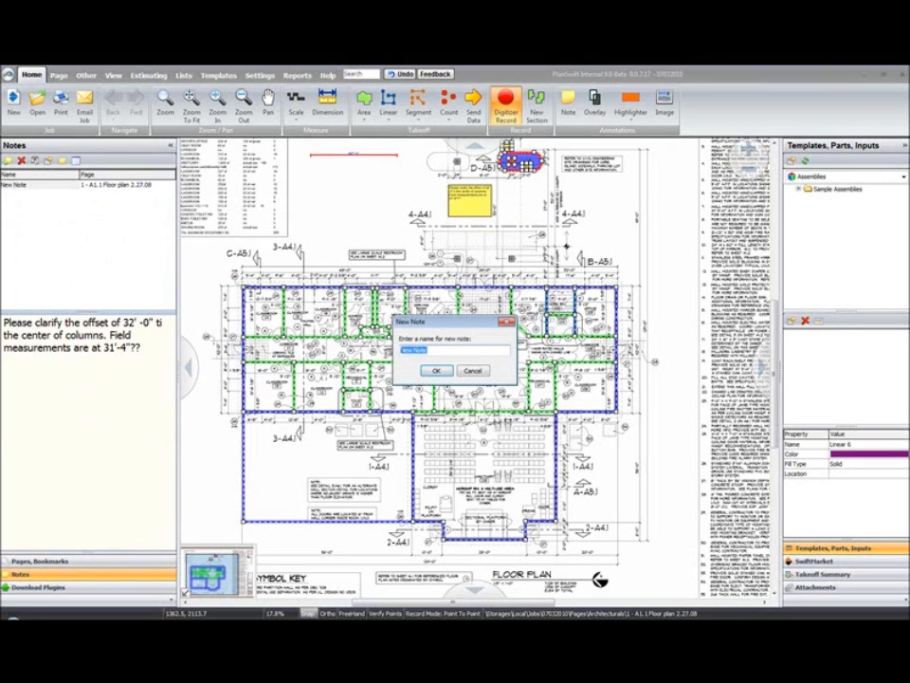
pyautogui.write('Some Info')
pyautogui.click(435, 368)
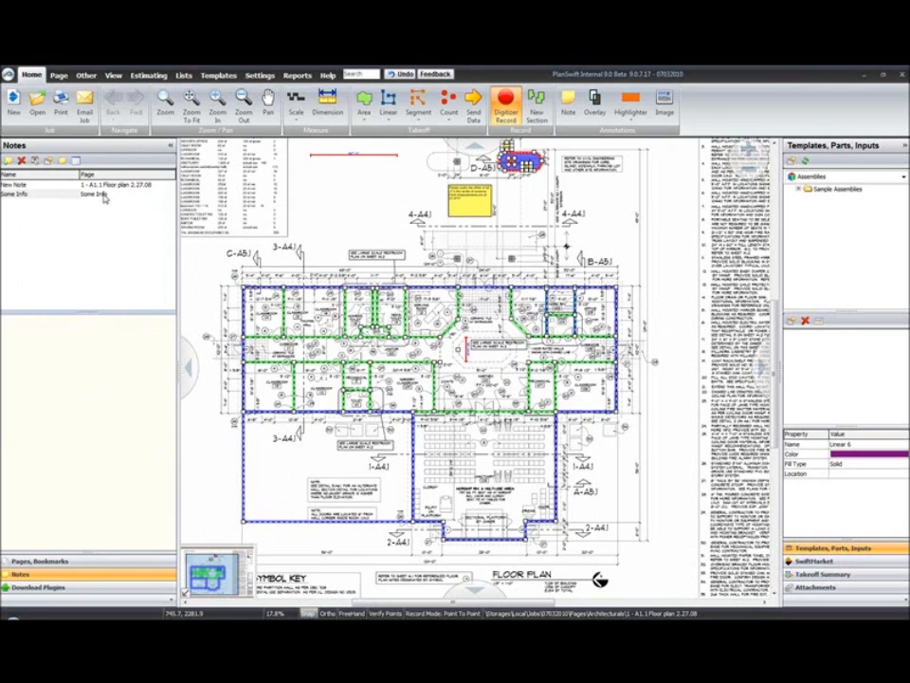
pyautogui.click(77, 330)
pyautogui.write('sdfvav')
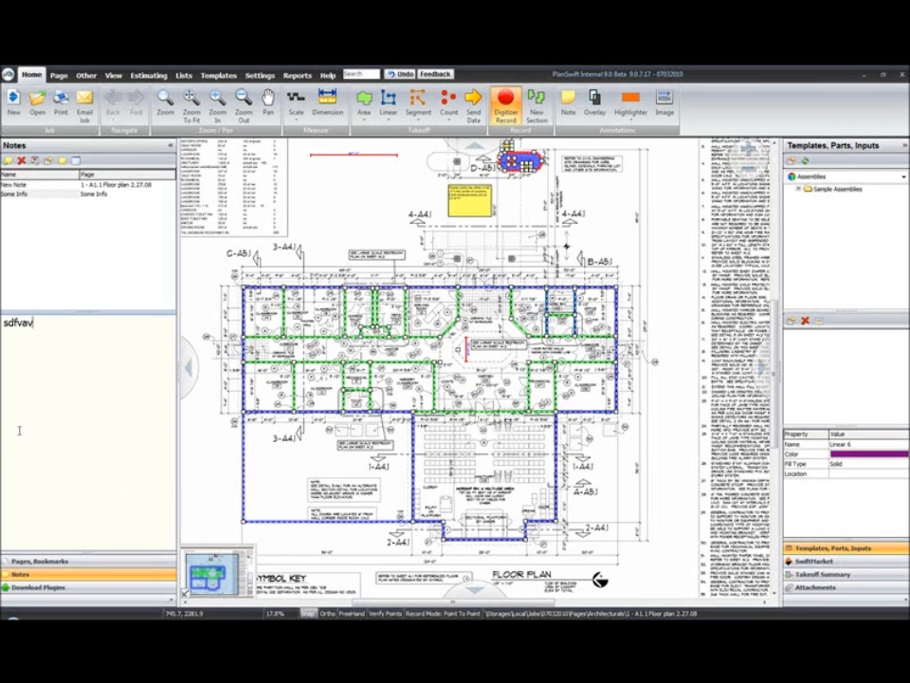
pyautogui.press('Return')
pyautogui.write('sbsfgbs')
pyautogui.click(35, 162)
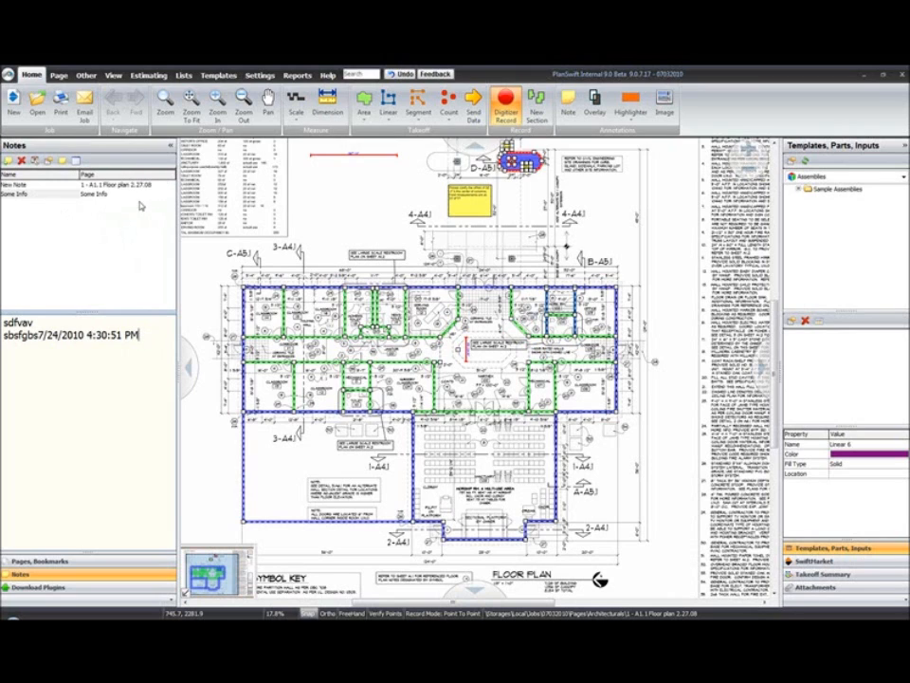
pyautogui.click(74, 588)
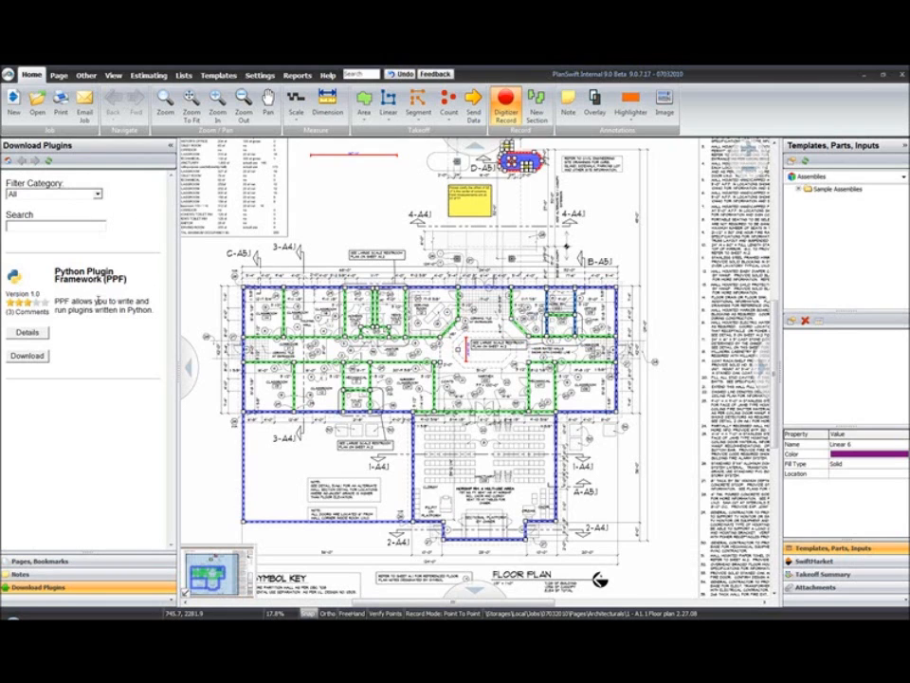
# Return to the Pages, Bookmarks tree showing the A1.1 Floor plan takeoff items.
pyautogui.click(95, 560)
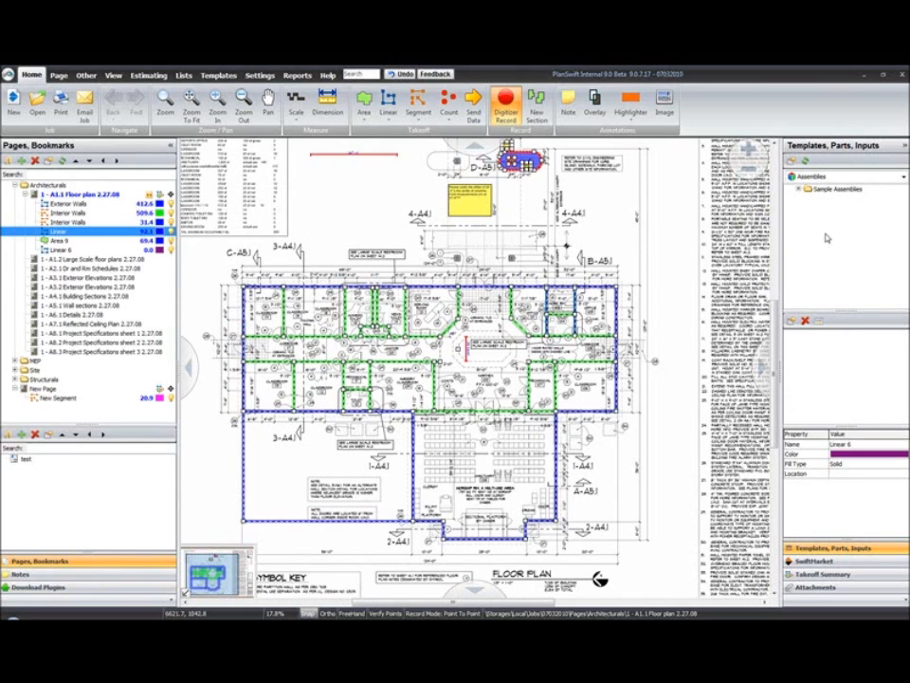
# Expand Sample Assemblies > Flooring > Subfloor and select its OSB sheathing part.
pyautogui.click(799, 189)
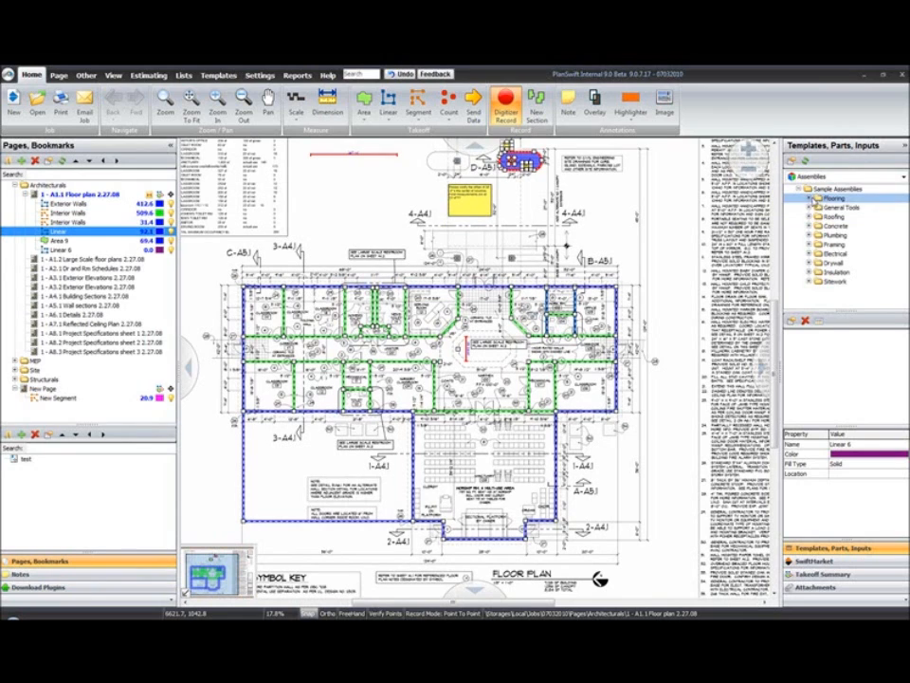
pyautogui.click(810, 198)
pyautogui.click(820, 206)
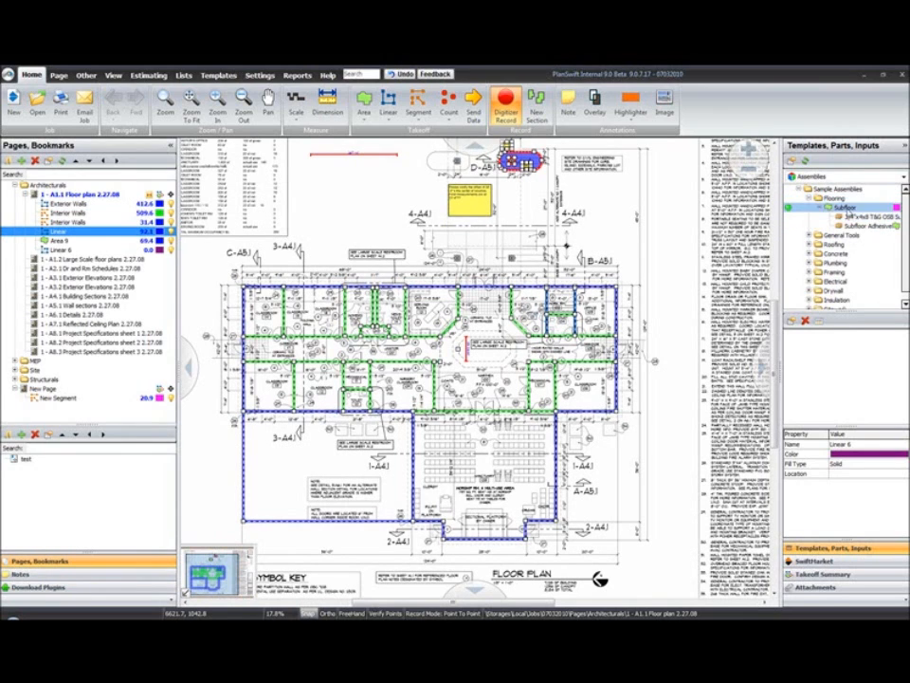
pyautogui.click(852, 217)
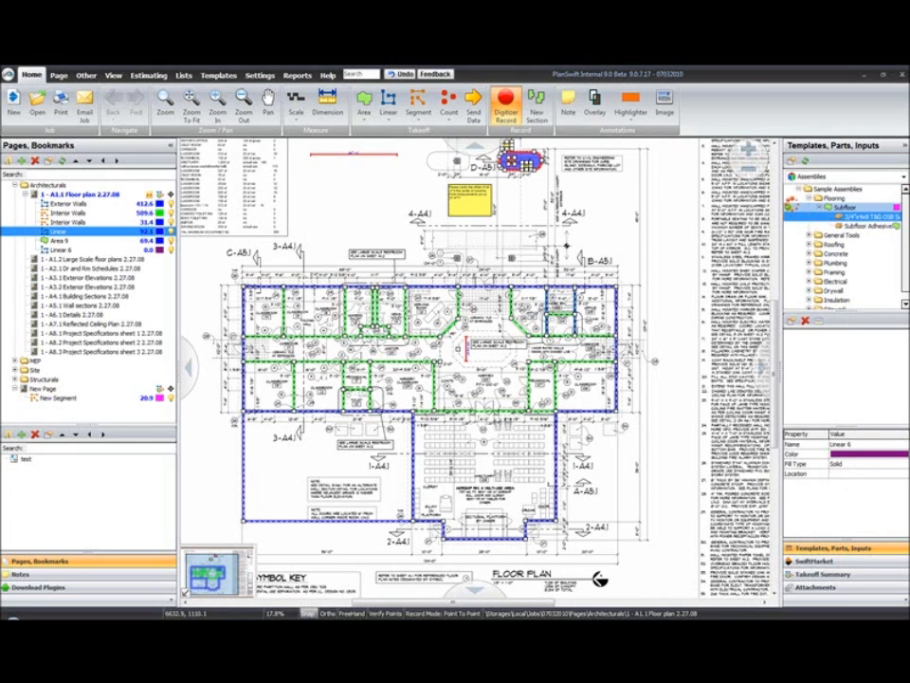
# Take off a four-corner Subfloor 2 area from the Subfloor assembly near the plan's upper right.
pyautogui.click(787, 206)
pyautogui.click(503, 309)
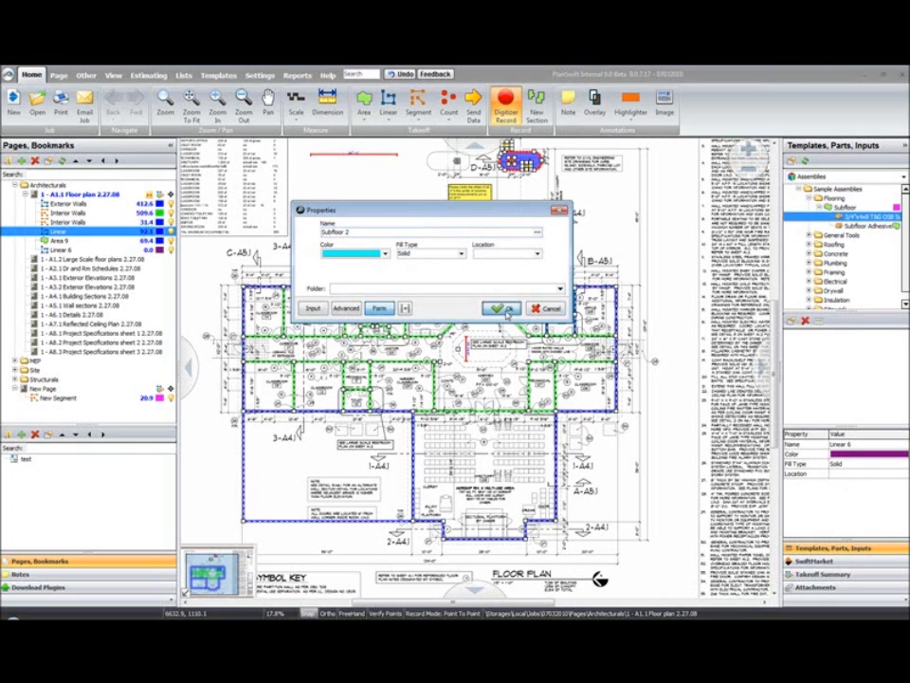
pyautogui.click(600, 216)
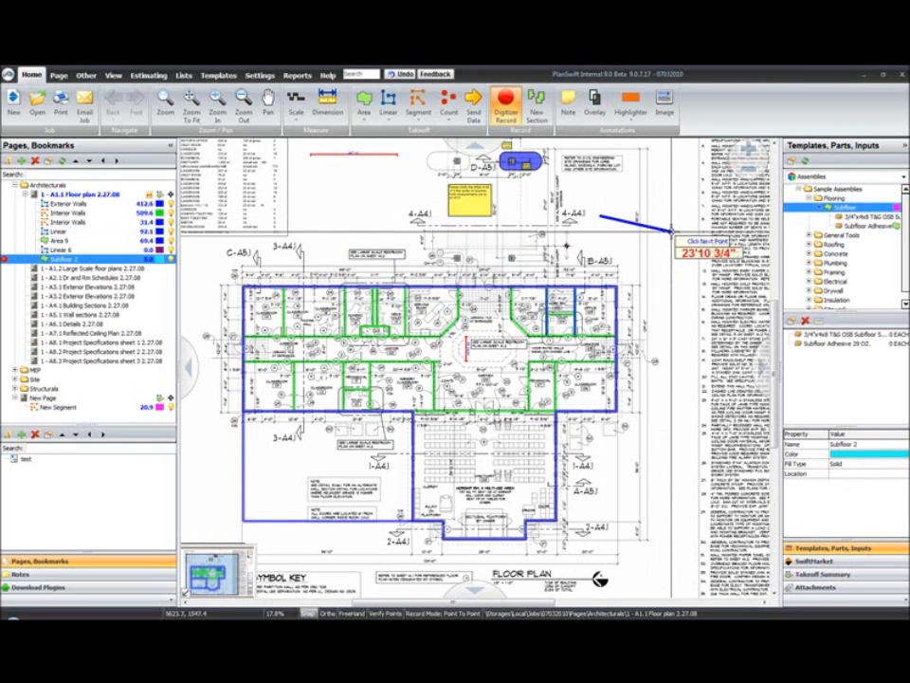
pyautogui.click(672, 230)
pyautogui.click(656, 260)
pyautogui.click(595, 257)
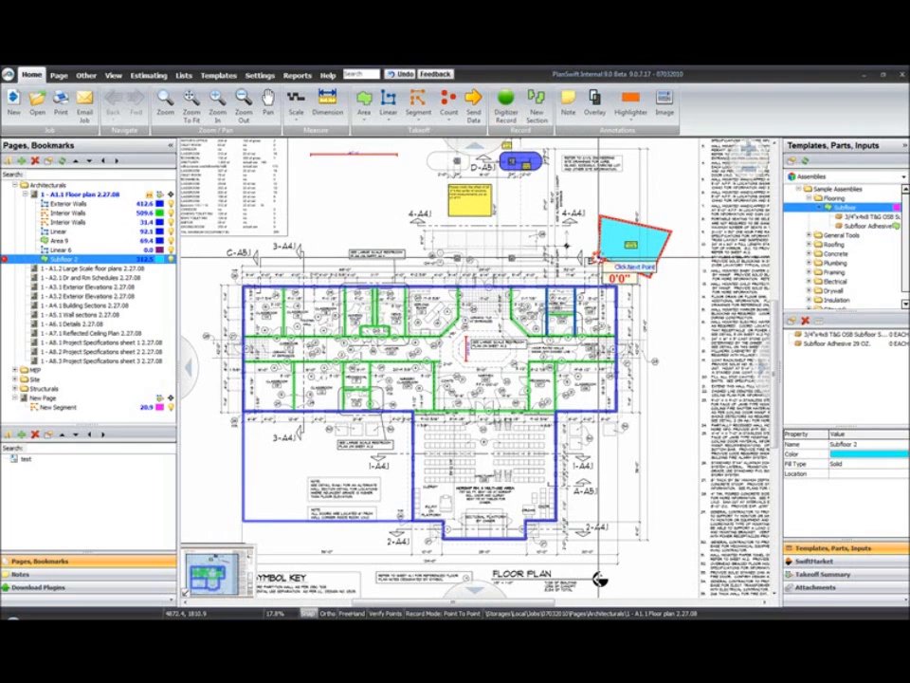
pyautogui.press('Escape')
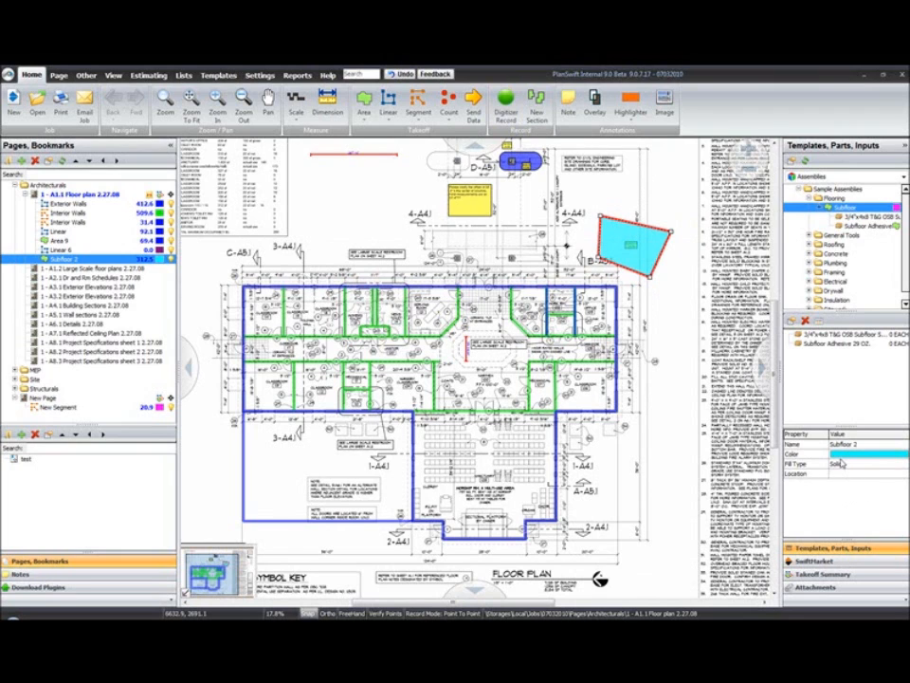
# Change the Exterior Walls takeoff colour to red.
pyautogui.click(493, 286)
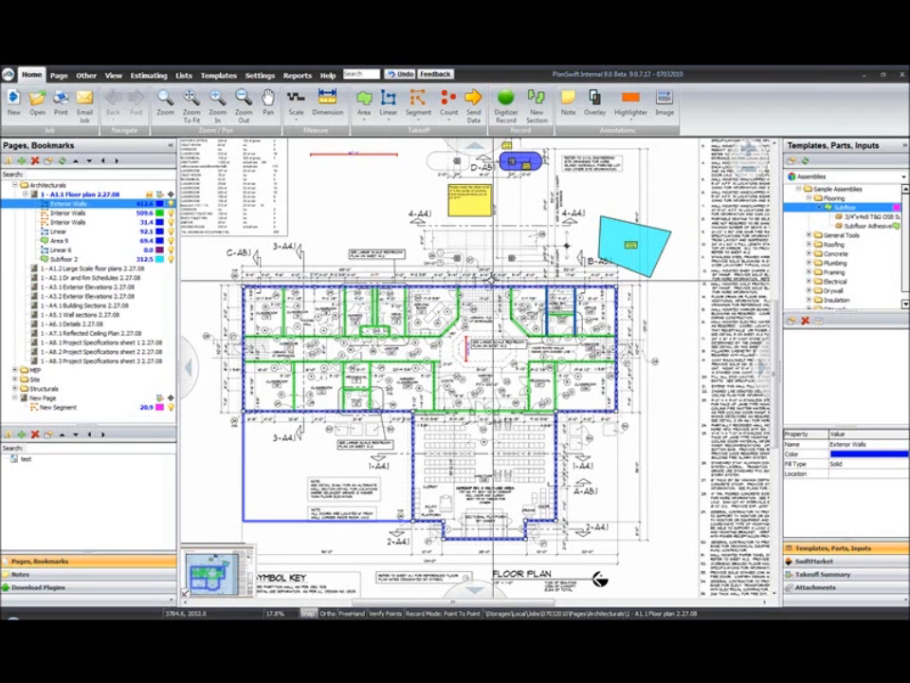
pyautogui.click(877, 454)
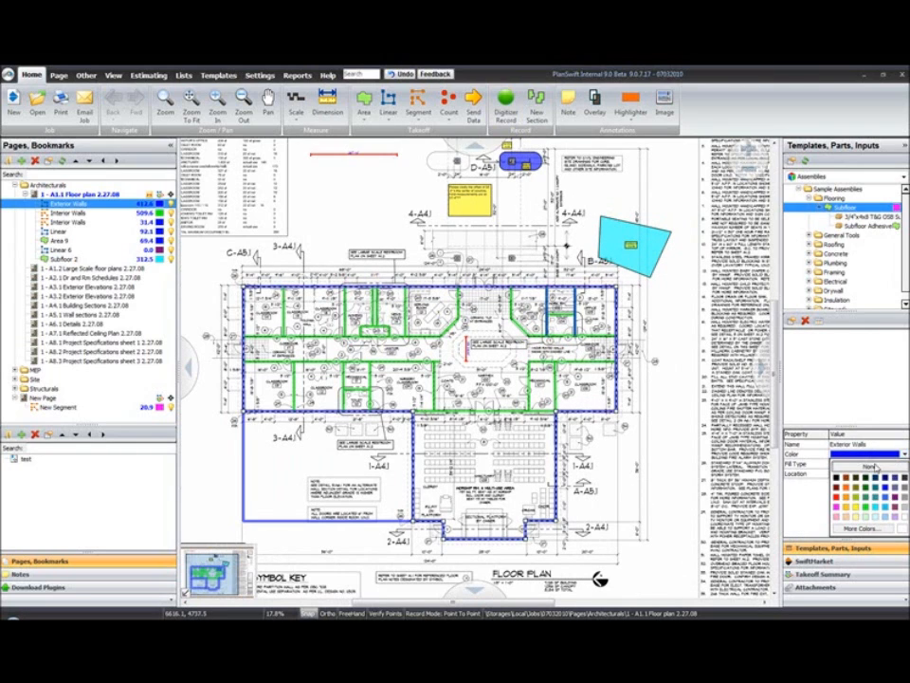
pyautogui.click(836, 499)
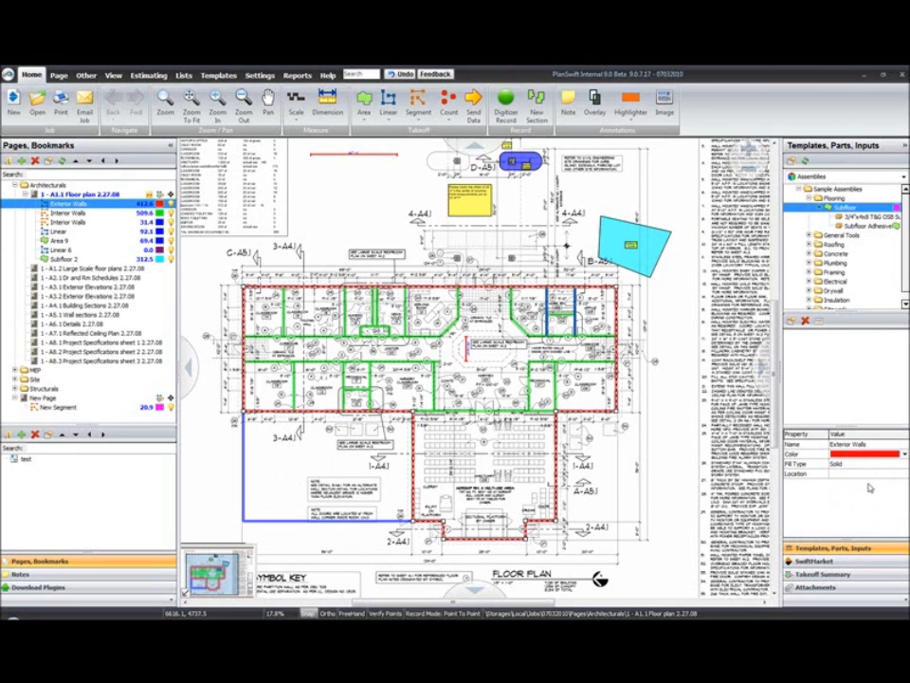
pyautogui.click(687, 387)
# Delete the cyan Subfloor 2 area and bring up the SwiftMarket contractor search.
pyautogui.click(628, 237)
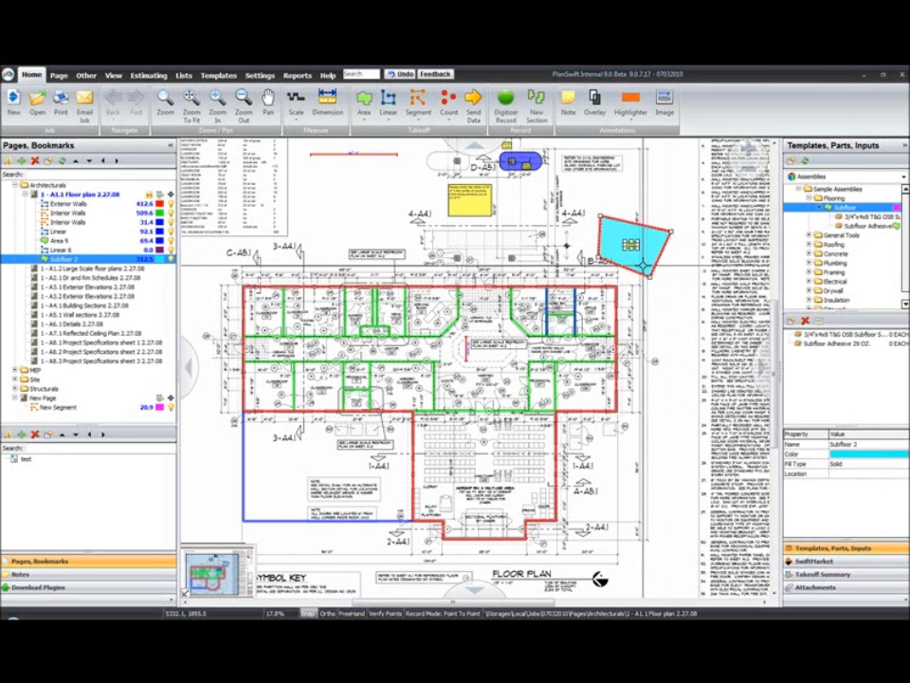
pyautogui.press('Delete')
pyautogui.click(485, 351)
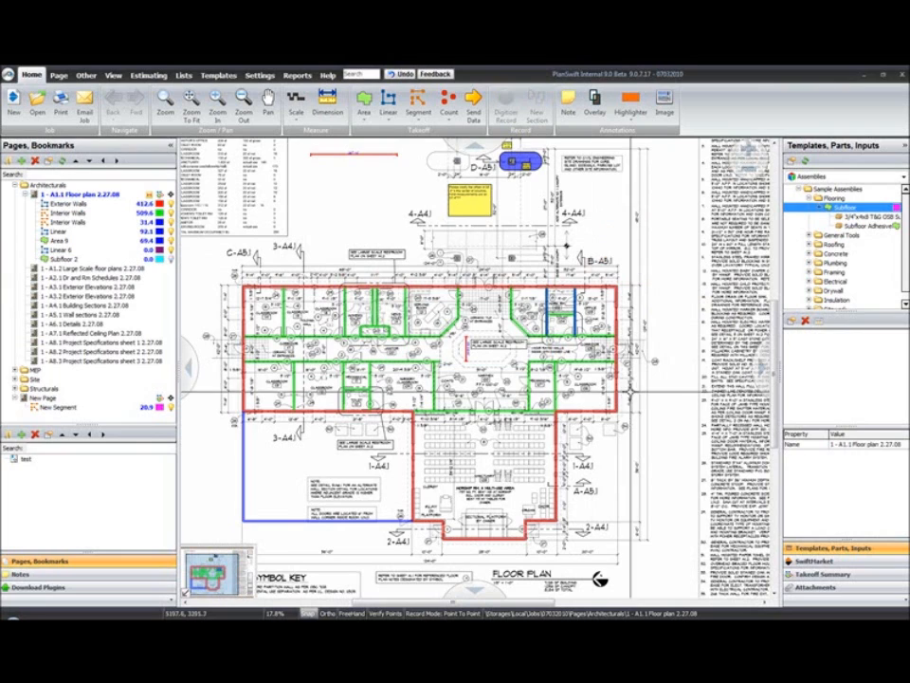
pyautogui.click(827, 561)
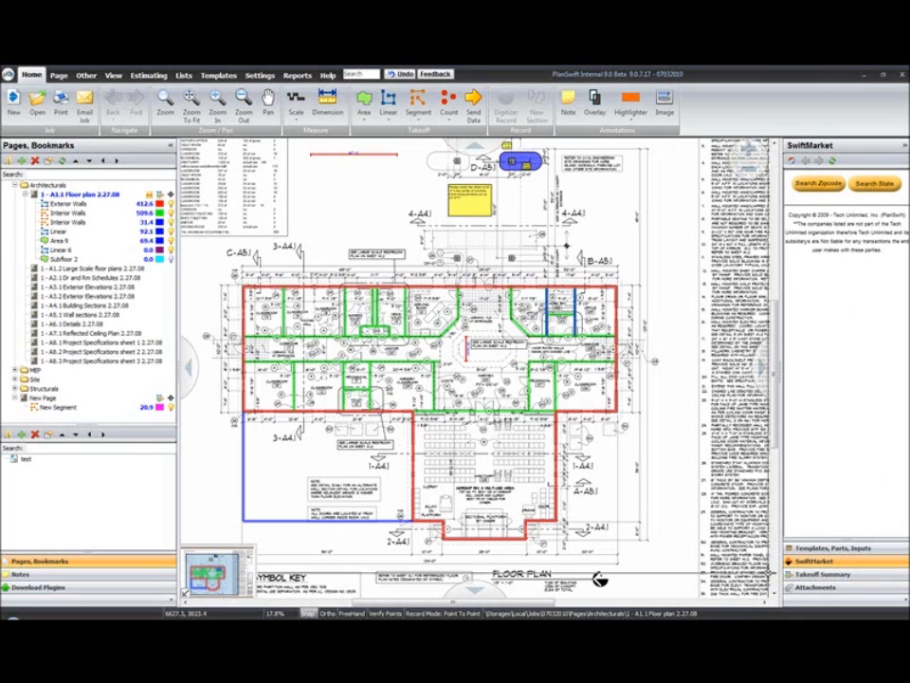
# Review the Takeoff Summary, select the Linear 9 row, then show the empty Attachments list.
pyautogui.click(820, 573)
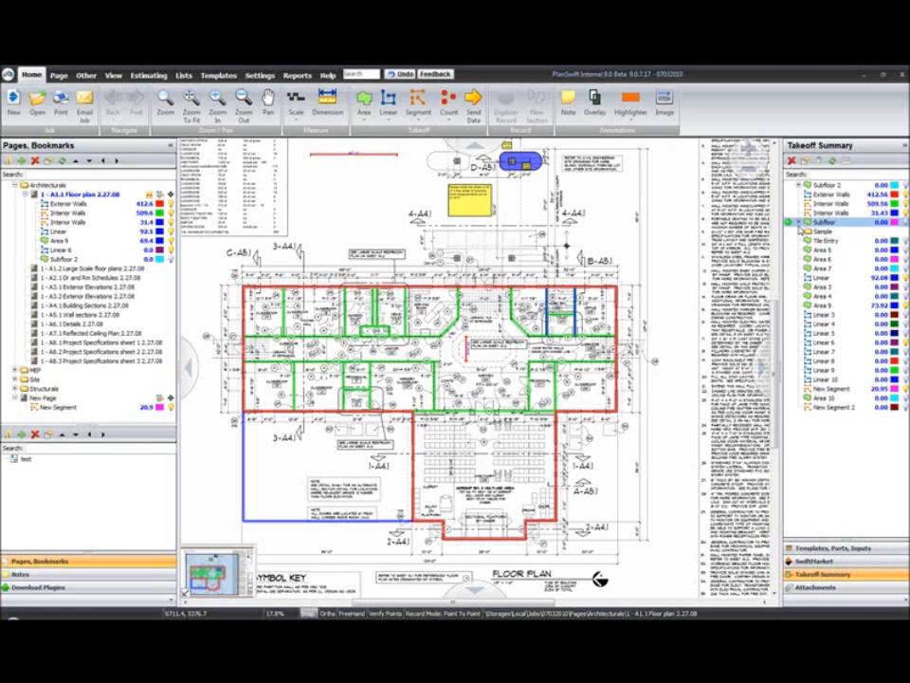
pyautogui.click(817, 370)
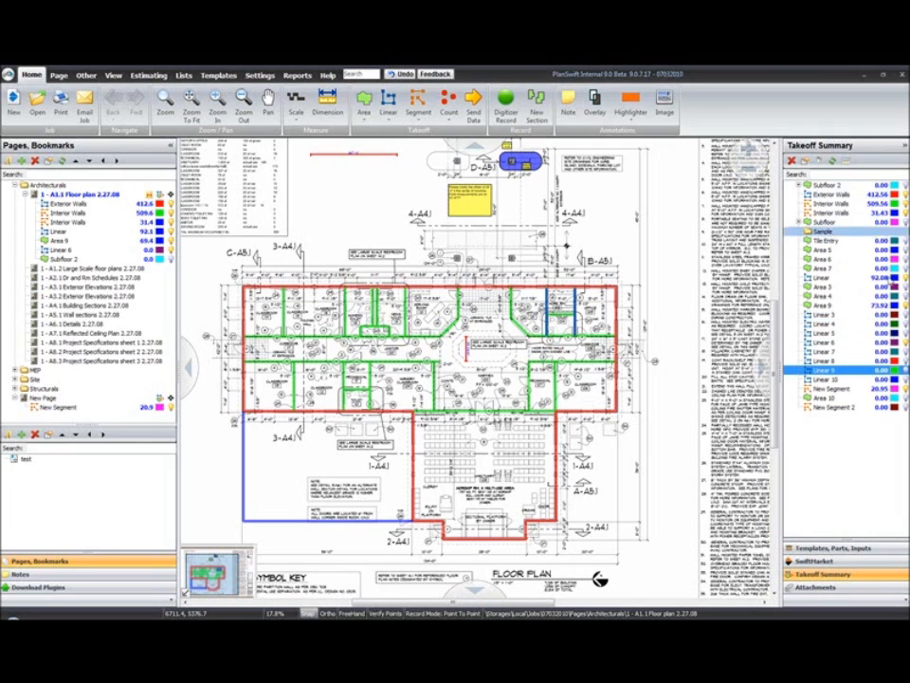
pyautogui.click(814, 587)
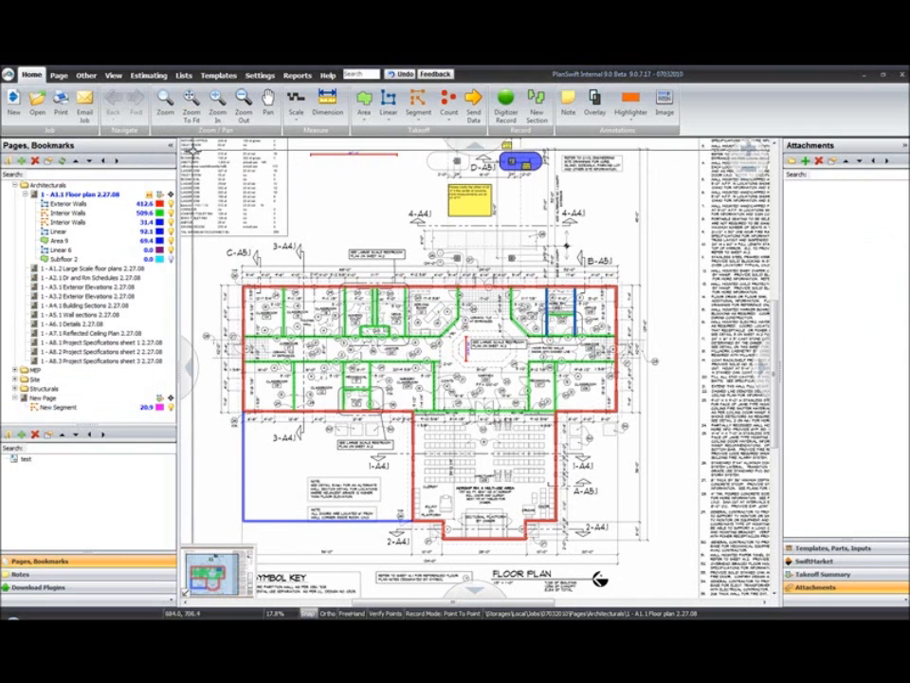
# Show the Notes panel and undock it into a floating window.
pyautogui.rightClick(112, 568)
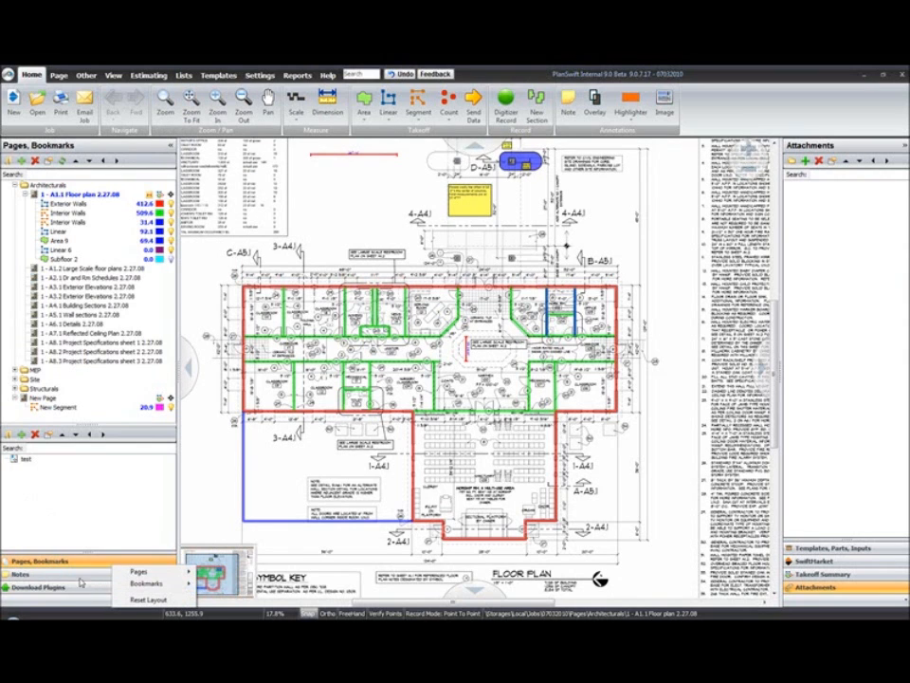
pyautogui.click(76, 575)
pyautogui.rightClick(74, 575)
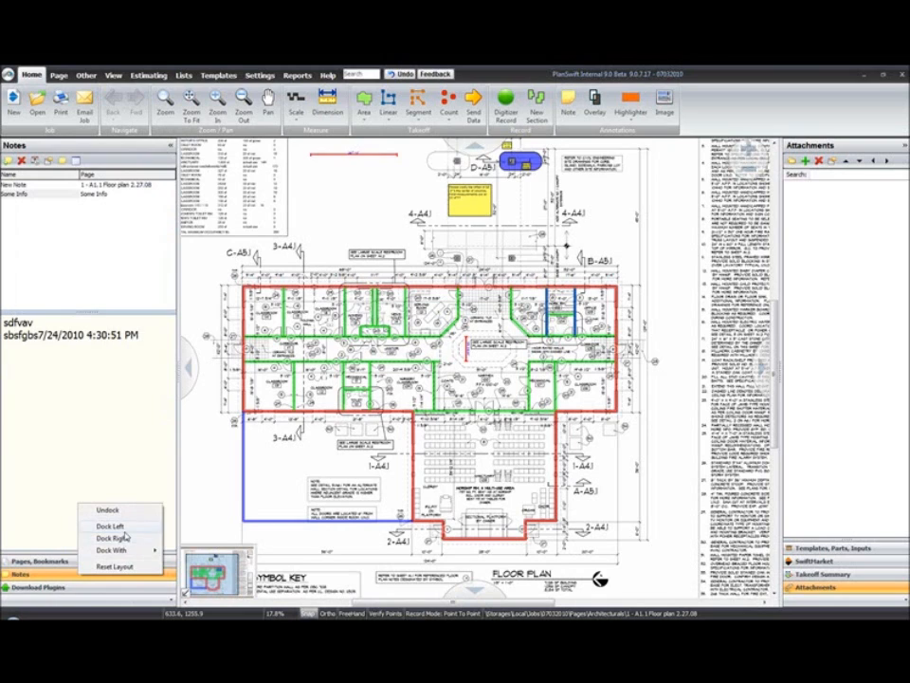
pyautogui.moveTo(125, 555)
pyautogui.click(107, 510)
# Drag the floating Notes window over the plan centre, then close it to re-dock it.
pyautogui.moveTo(92, 70); pyautogui.dragTo(511, 192)
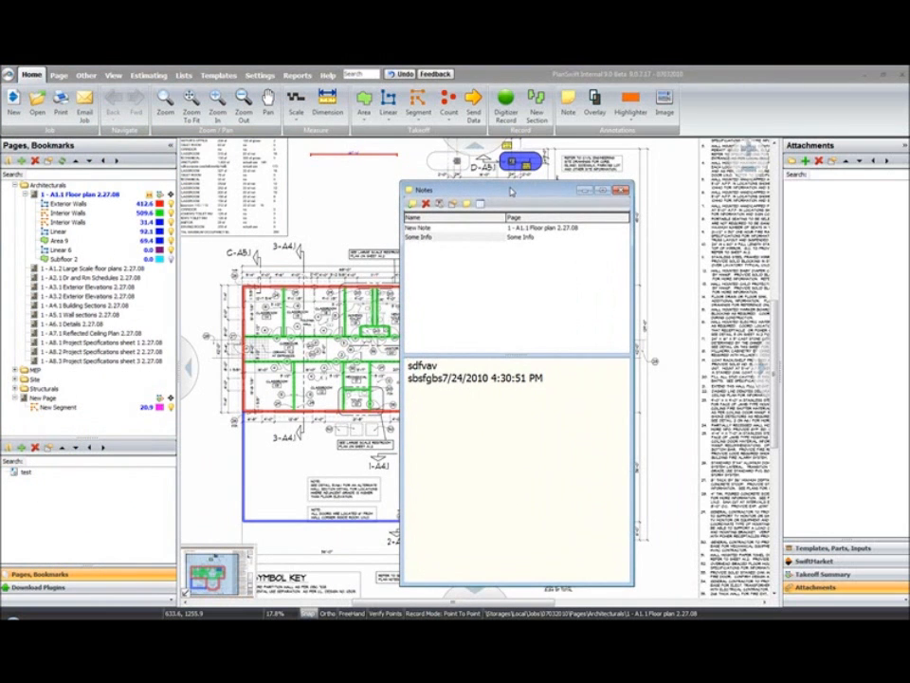
pyautogui.moveTo(511, 192); pyautogui.dragTo(487, 182)
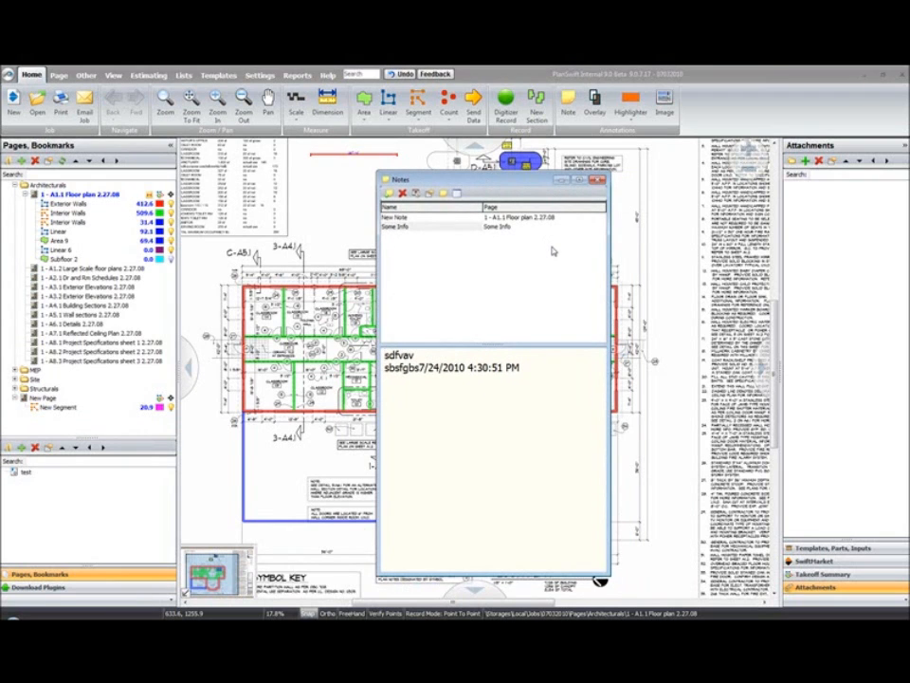
pyautogui.click(597, 180)
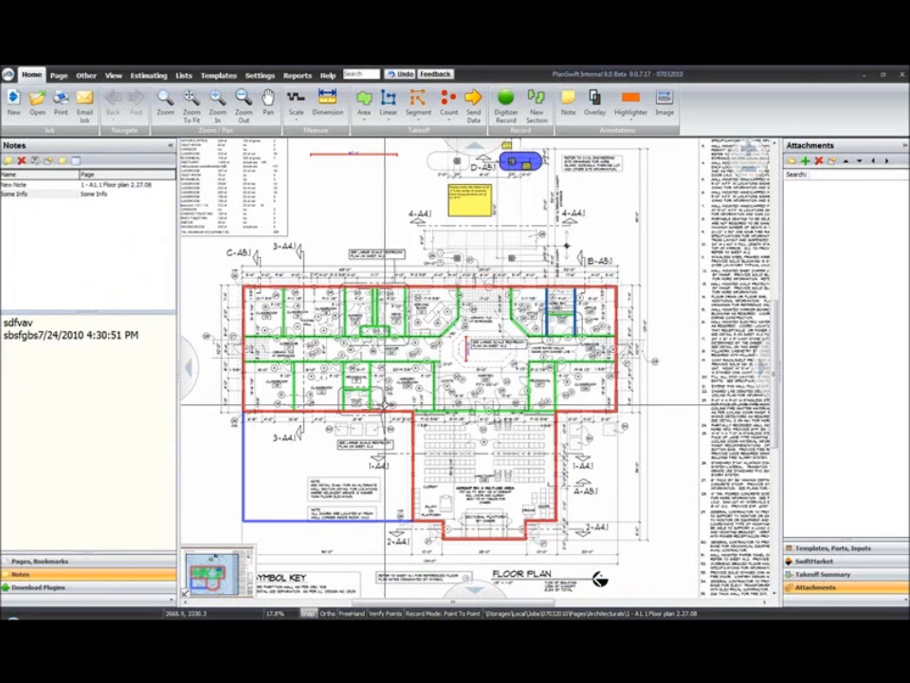